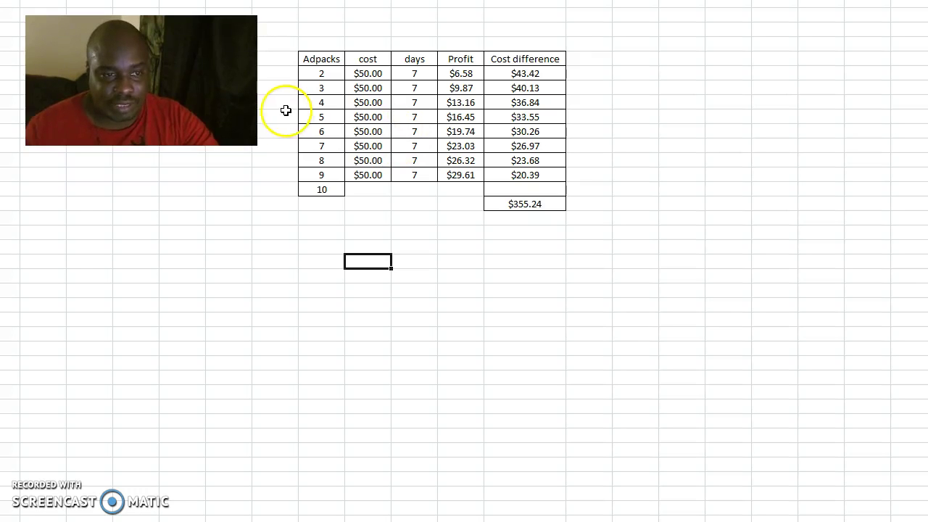
# Switch to Windows Calculator and multiply 10 by 50 to get 500
pyautogui.hotkey('alt', 'Tab')
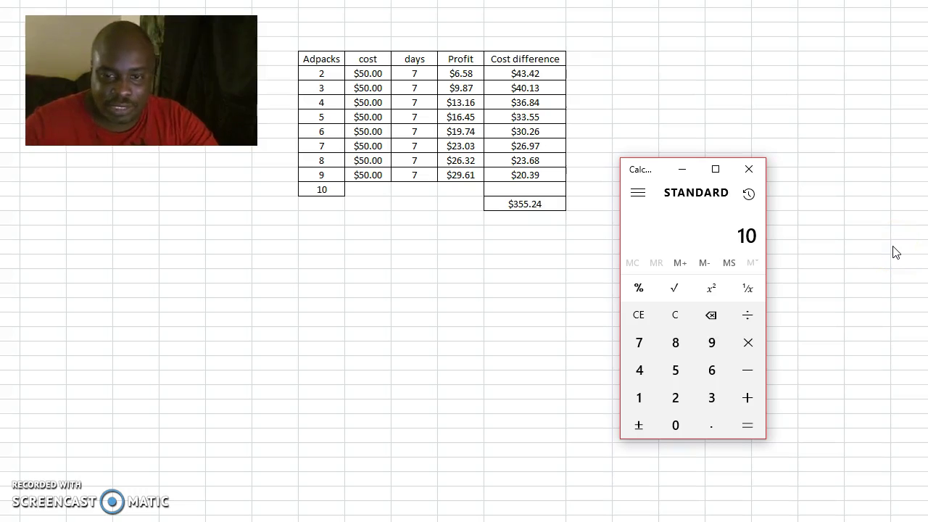
pyautogui.press('*')
pyautogui.write('50')
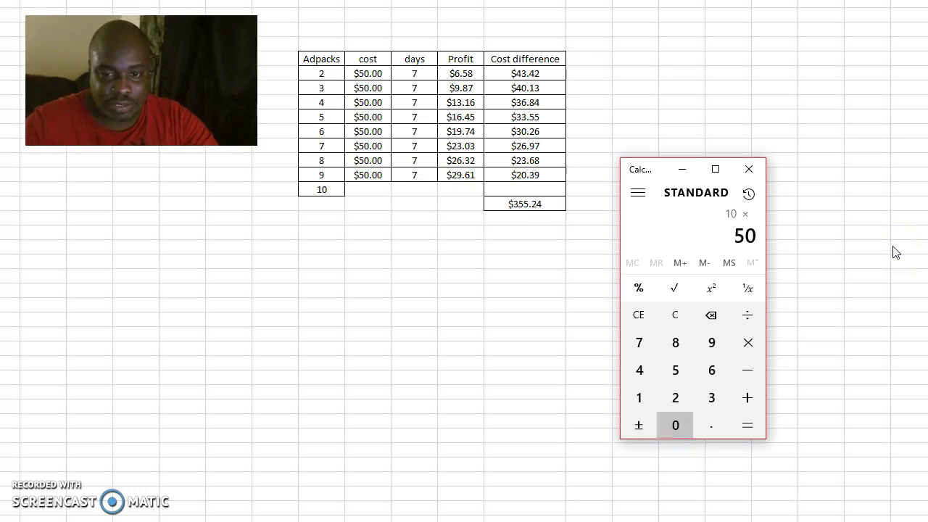
pyautogui.press('Return')
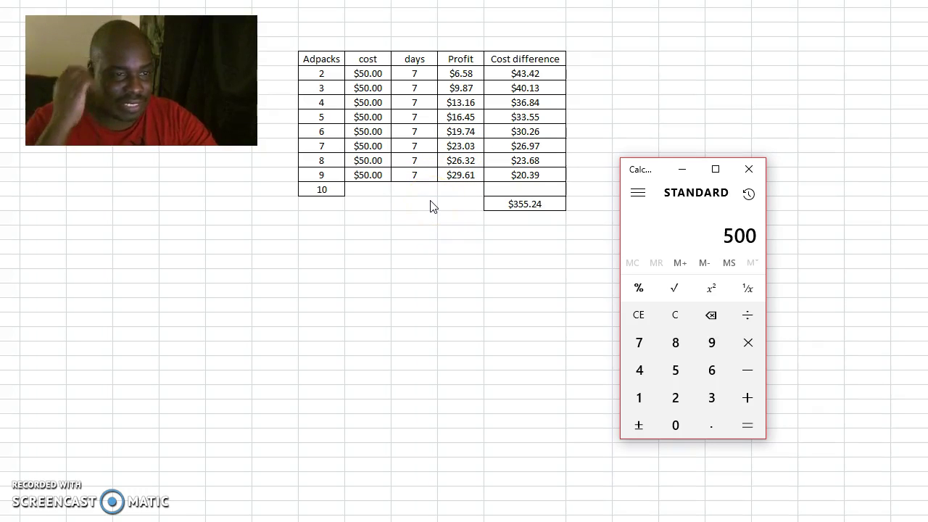
# Clear the 500 result, compute 10 × 0.47 = 4.7, then multiply by 30 for 141
pyautogui.click(693, 318)
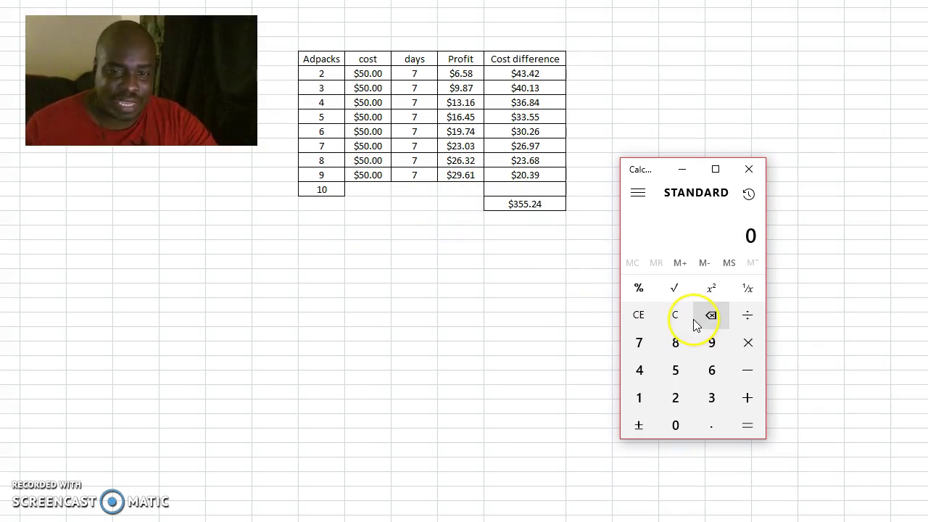
pyautogui.write('10')
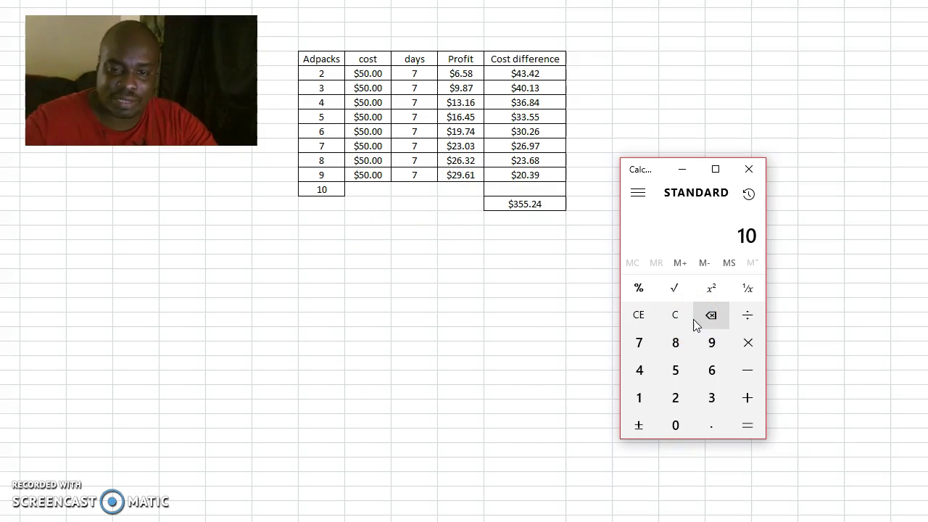
pyautogui.write('*')
pyautogui.write('.47')
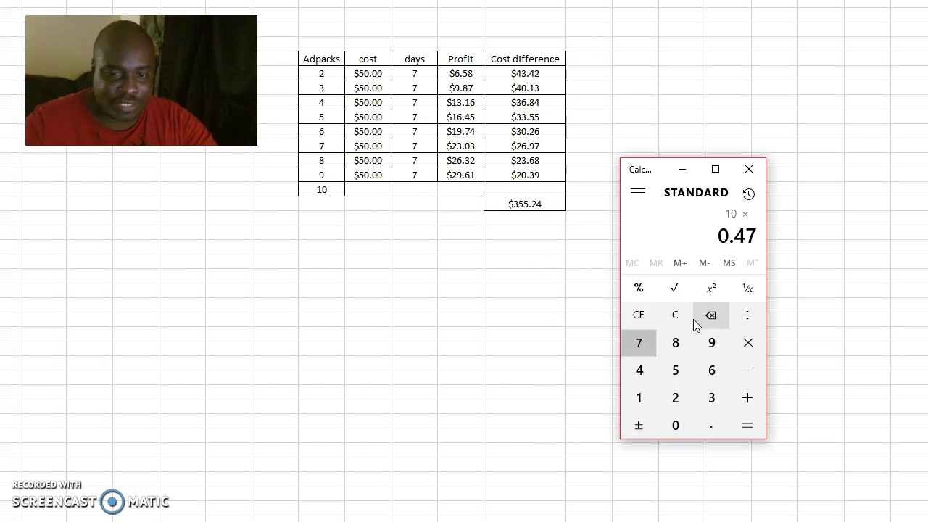
pyautogui.press('Return')
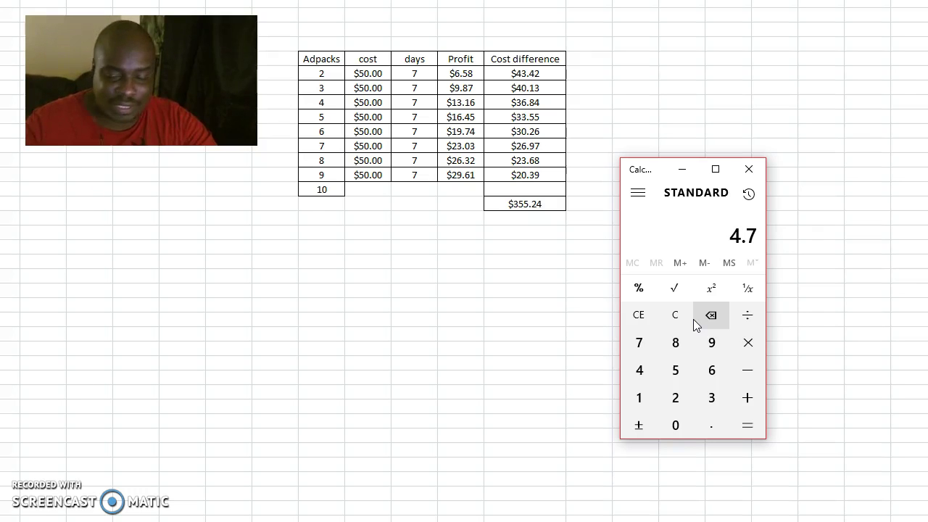
pyautogui.press('*')
pyautogui.write('3')
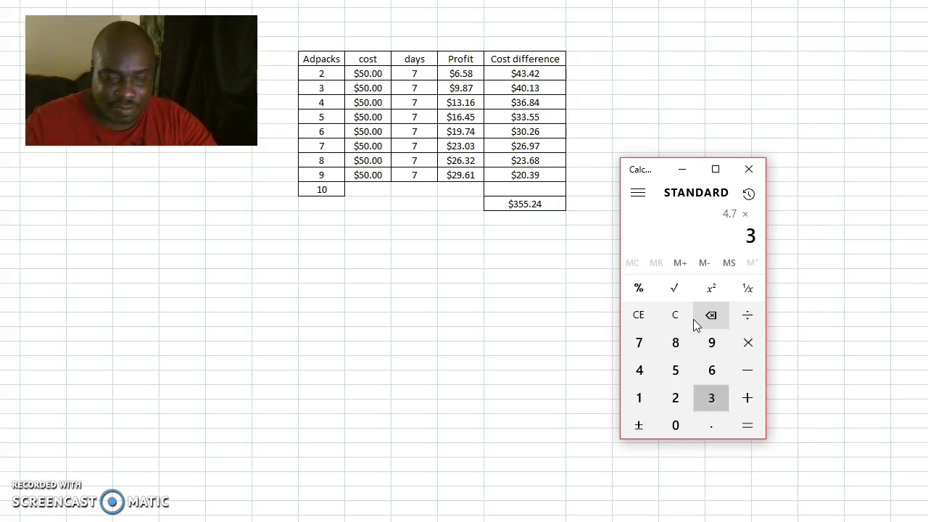
pyautogui.write('0')
pyautogui.press('Return')
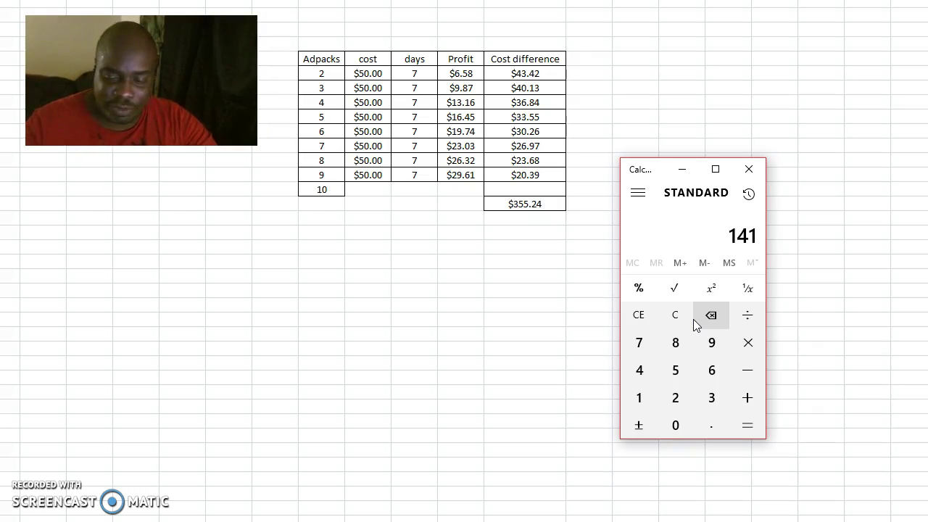
# Compute daily earnings for 12 ad packs: 12 × 0.47 = 5.64
pyautogui.write('12')
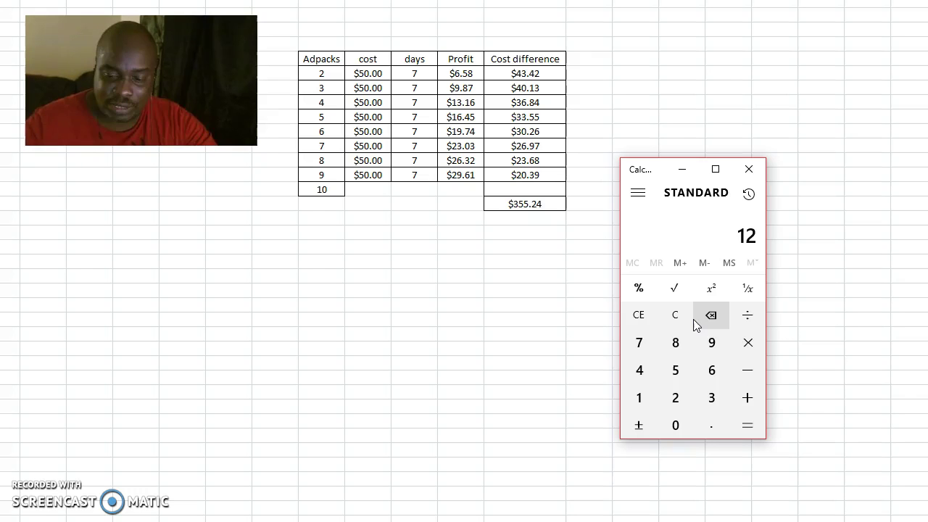
pyautogui.press('*')
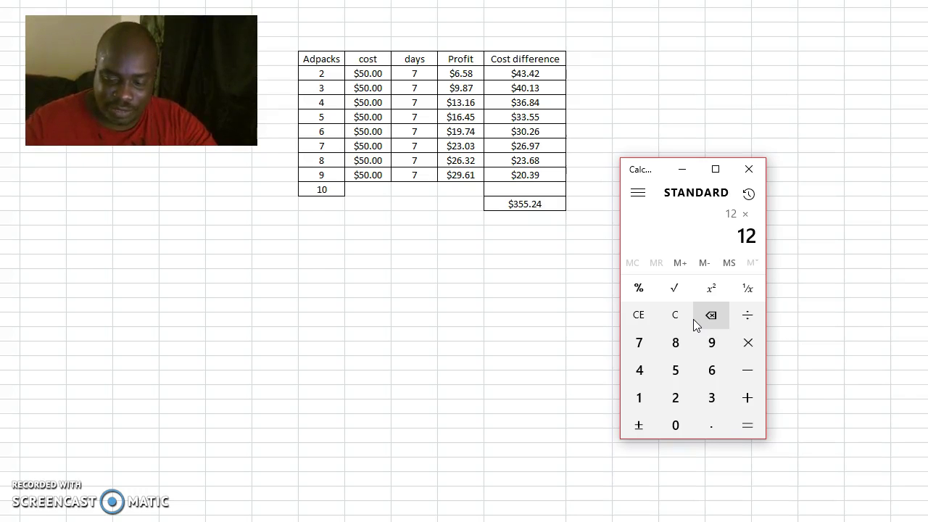
pyautogui.write('.47')
pyautogui.press('Return')
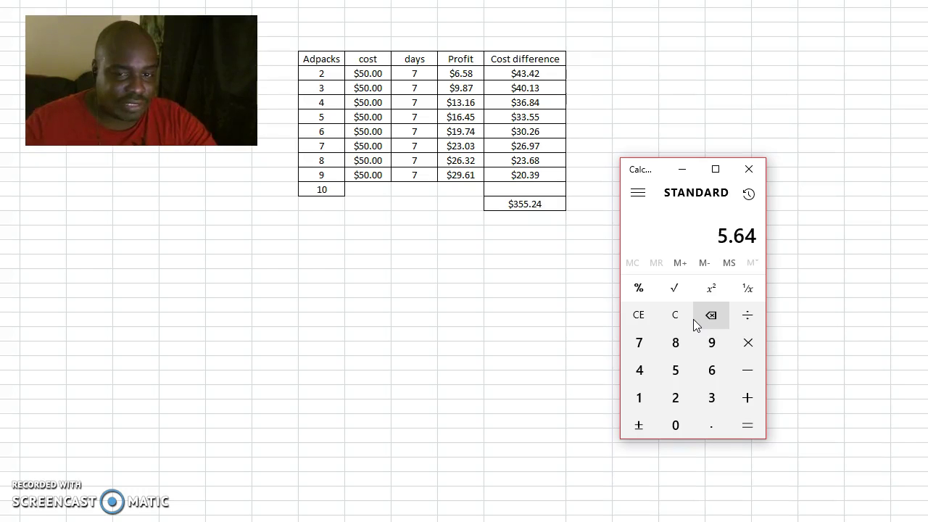
# Multiply 5.64 by 30 for 169.2, then add 41 to reach 210.2
pyautogui.press('*')
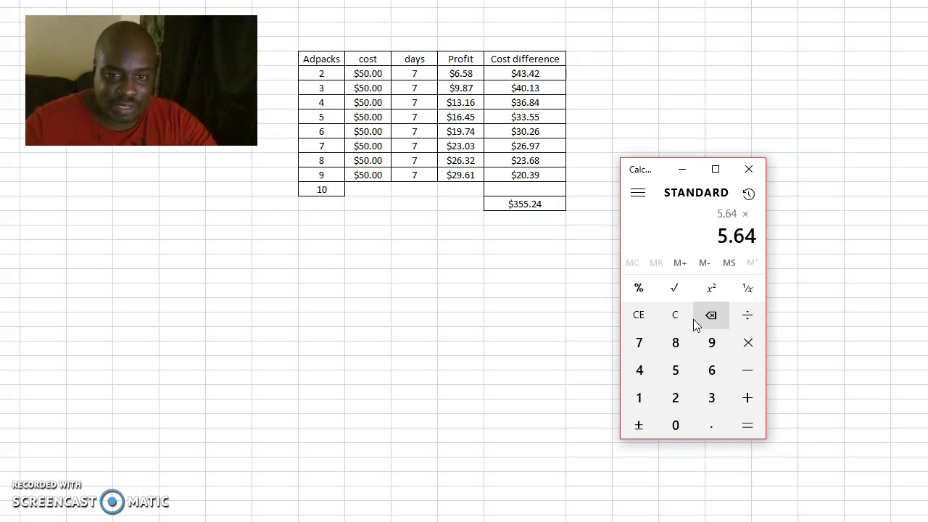
pyautogui.write('30')
pyautogui.press('Return')
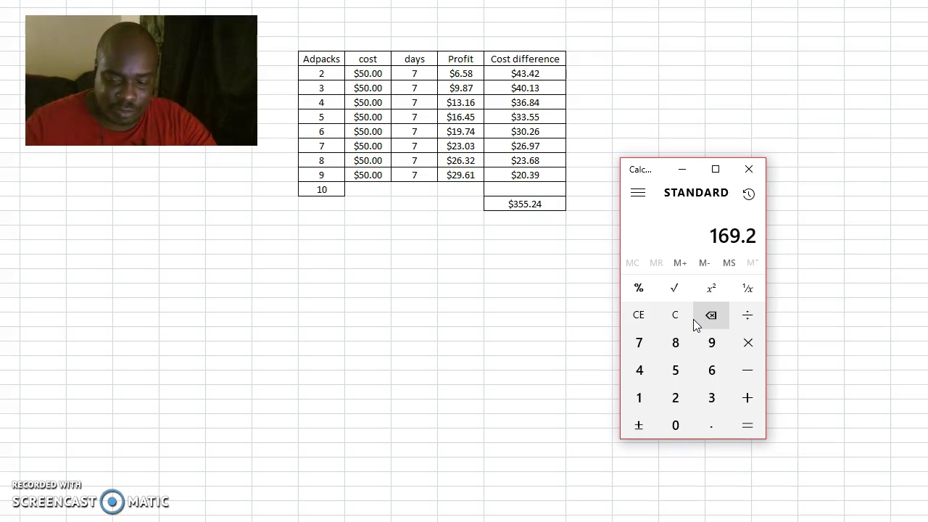
pyautogui.press('+')
pyautogui.write('41')
pyautogui.press('Return')
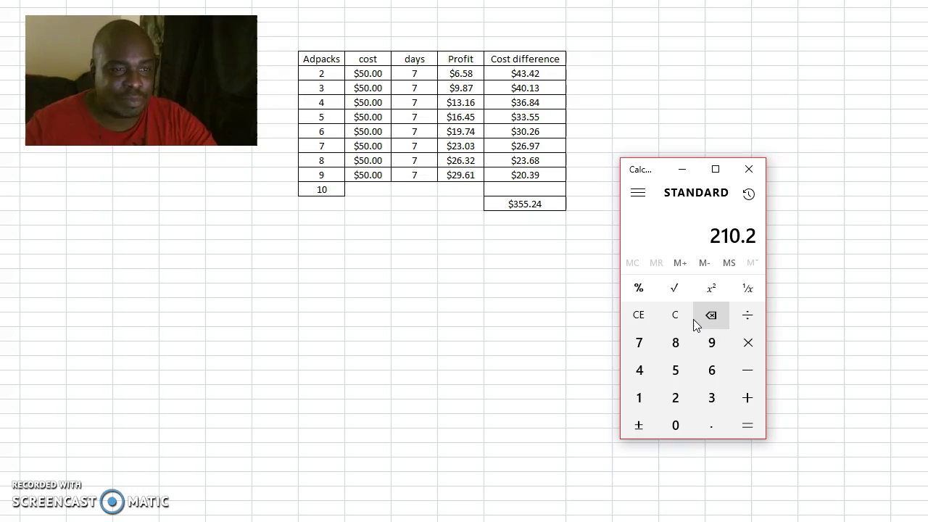
# Clear 210.2, compute 16 × 0.47 = 7.52, then multiply by 7 for 52.64 weekly
pyautogui.click(698, 309)
pyautogui.click(675, 314)
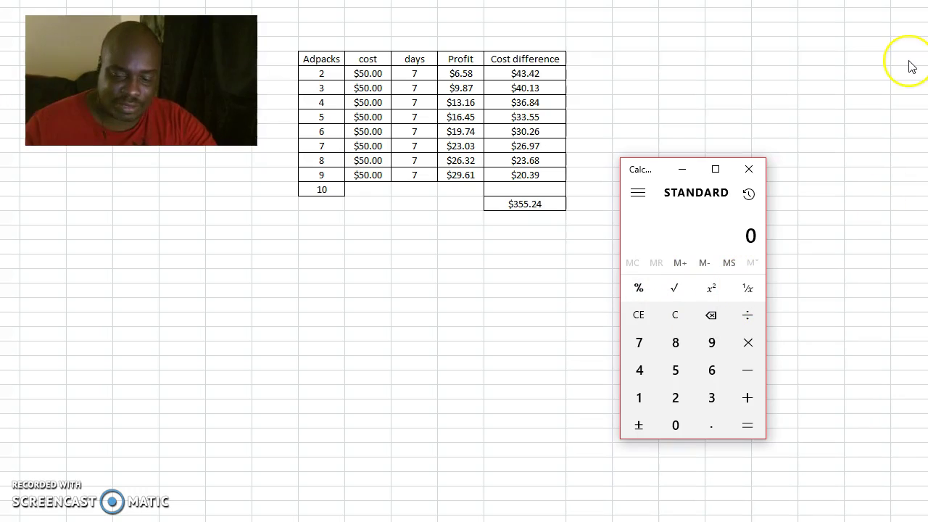
pyautogui.write('16')
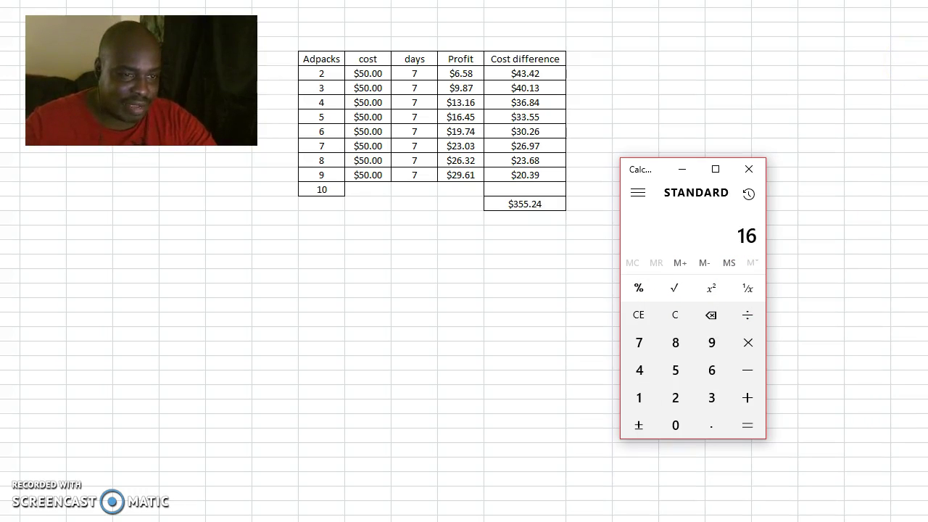
pyautogui.write('*')
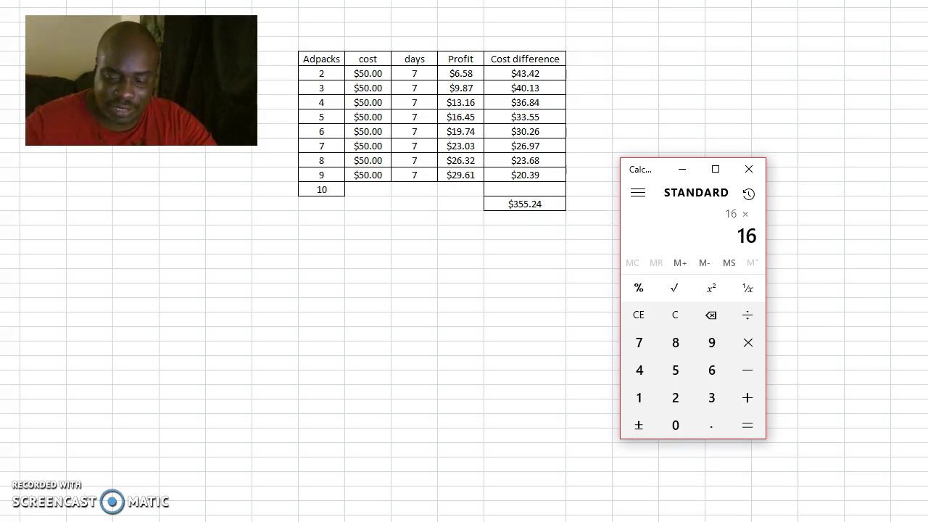
pyautogui.write('.47')
pyautogui.press('Return')
pyautogui.write('*')
pyautogui.write('7')
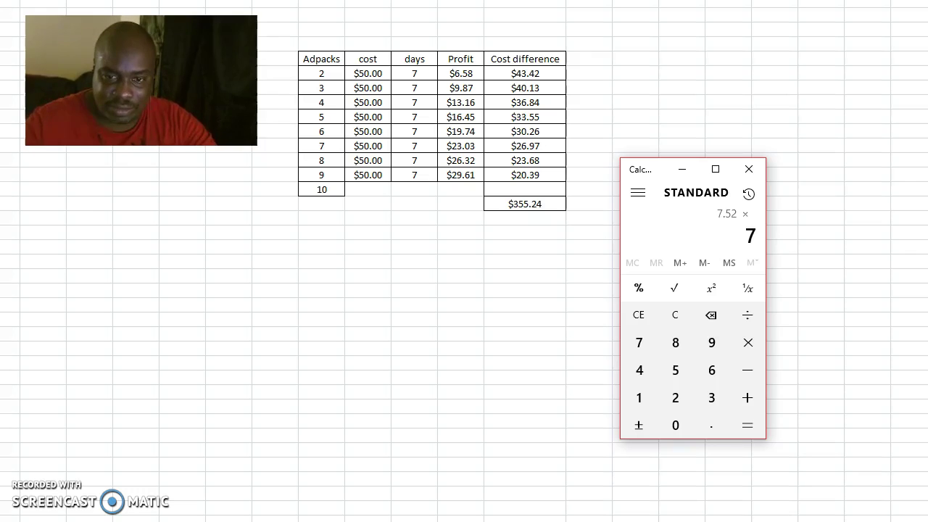
pyautogui.press('Return')
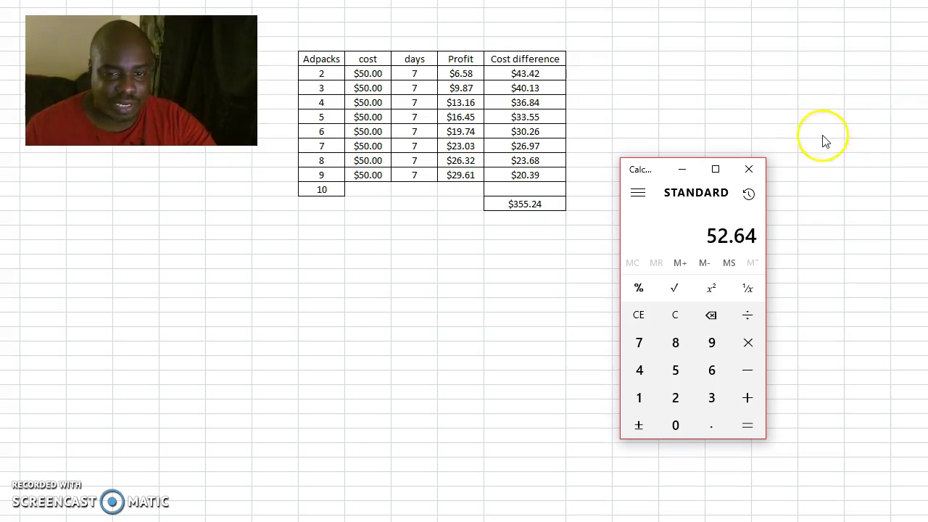
# Drag the Calculator window up and to the right, clear of the ad-pack table
pyautogui.moveTo(668, 168)
pyautogui.mouseDown()
pyautogui.moveTo(738, 125)
pyautogui.moveTo(771, 29)
pyautogui.mouseUp()
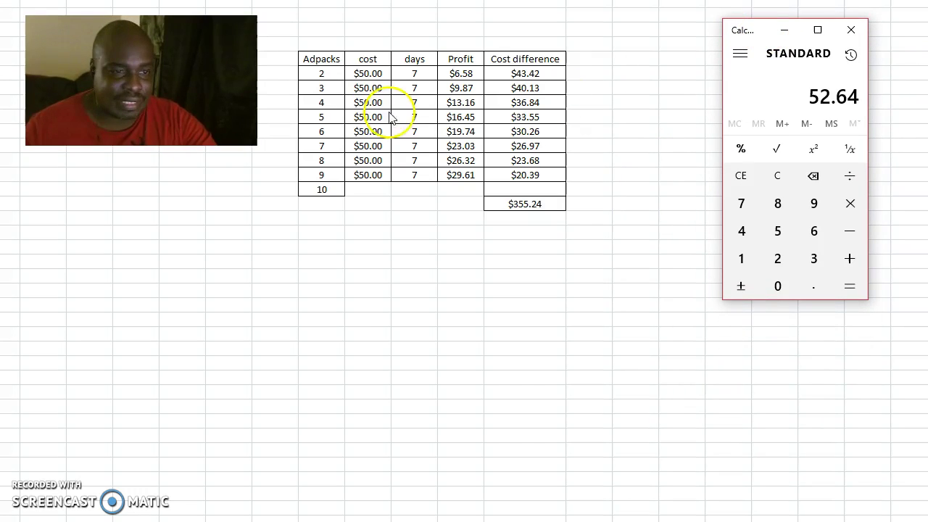